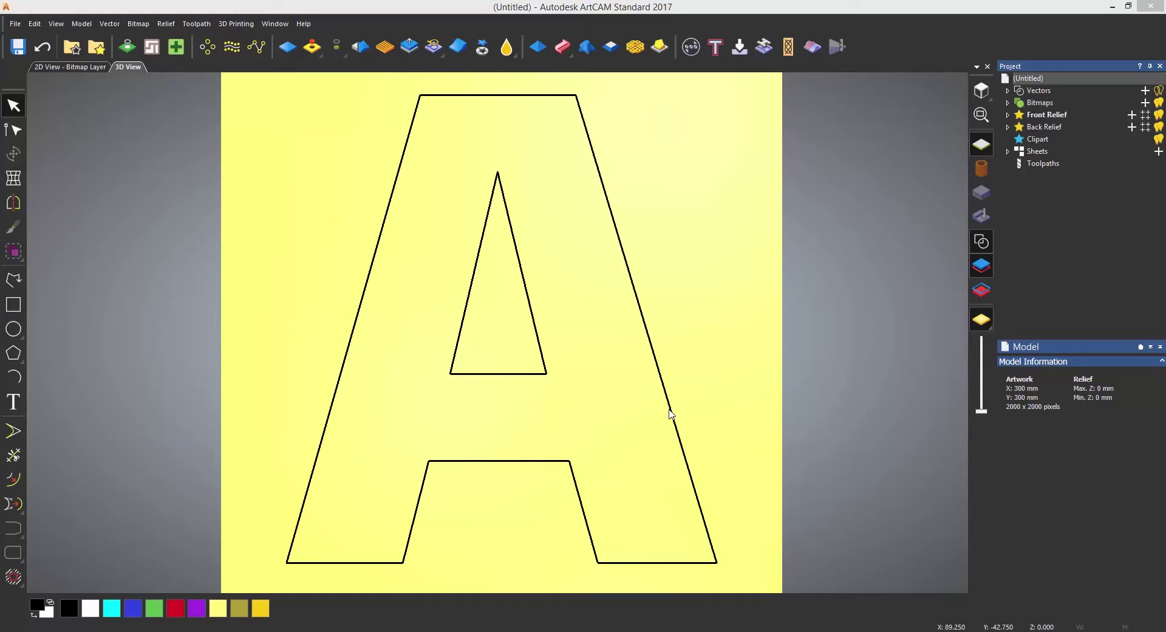
# Select the letter A vector outline and show the Toolpaths panel
pyautogui.click(671, 413)
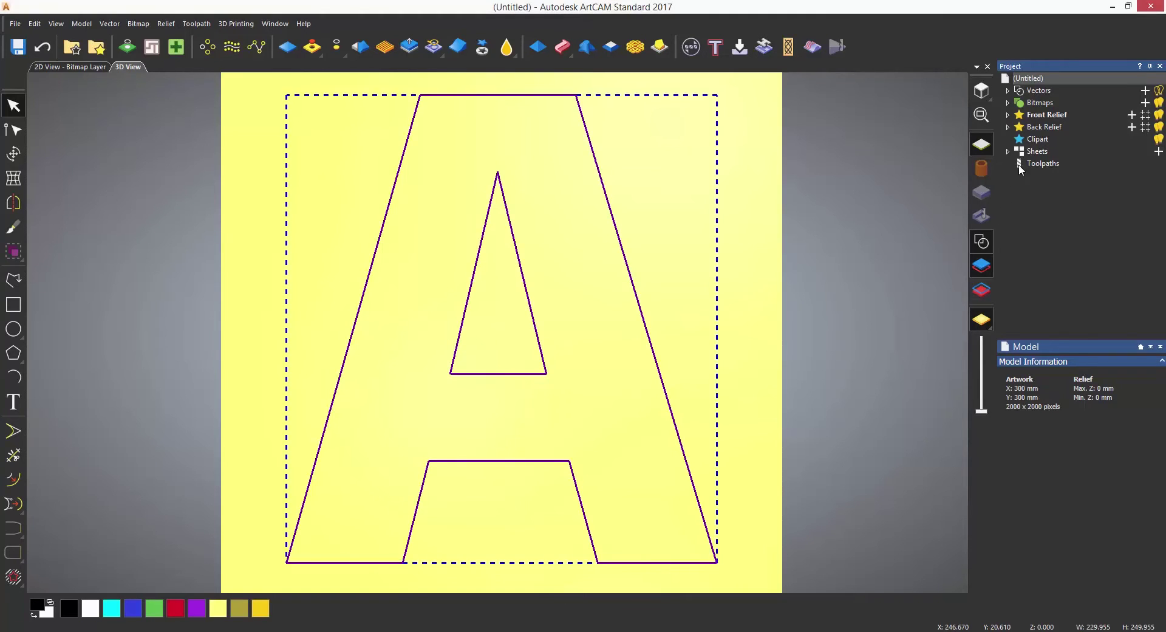
pyautogui.click(1042, 164)
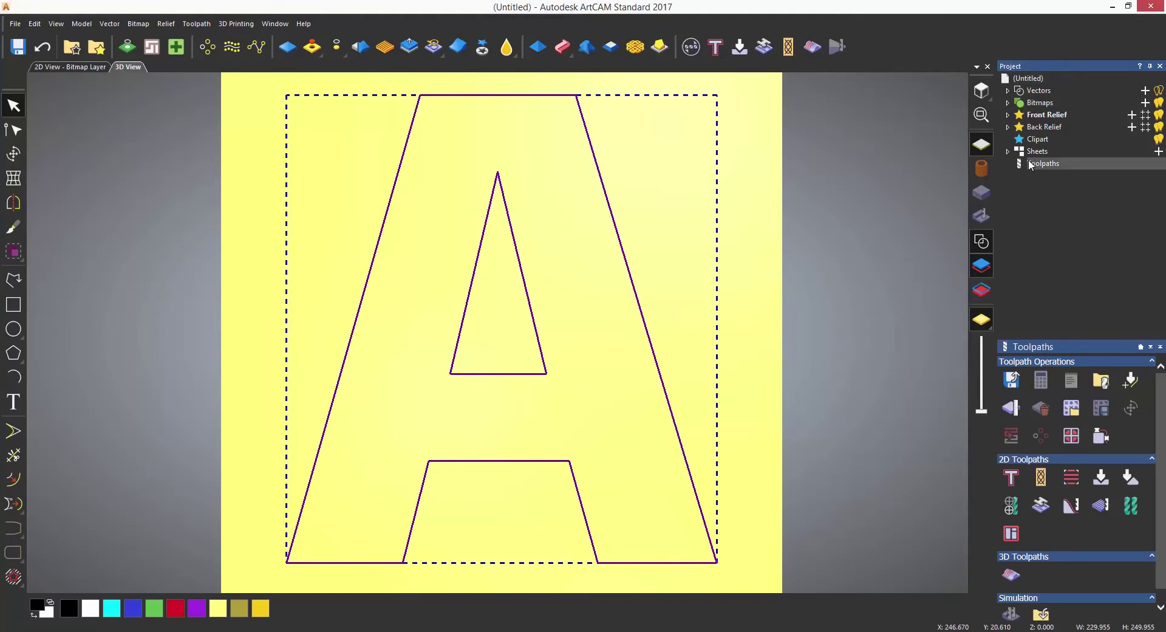
# Start a 2D Area Clearance toolpath and set its finish depth to 5 mm
pyautogui.click(1071, 478)
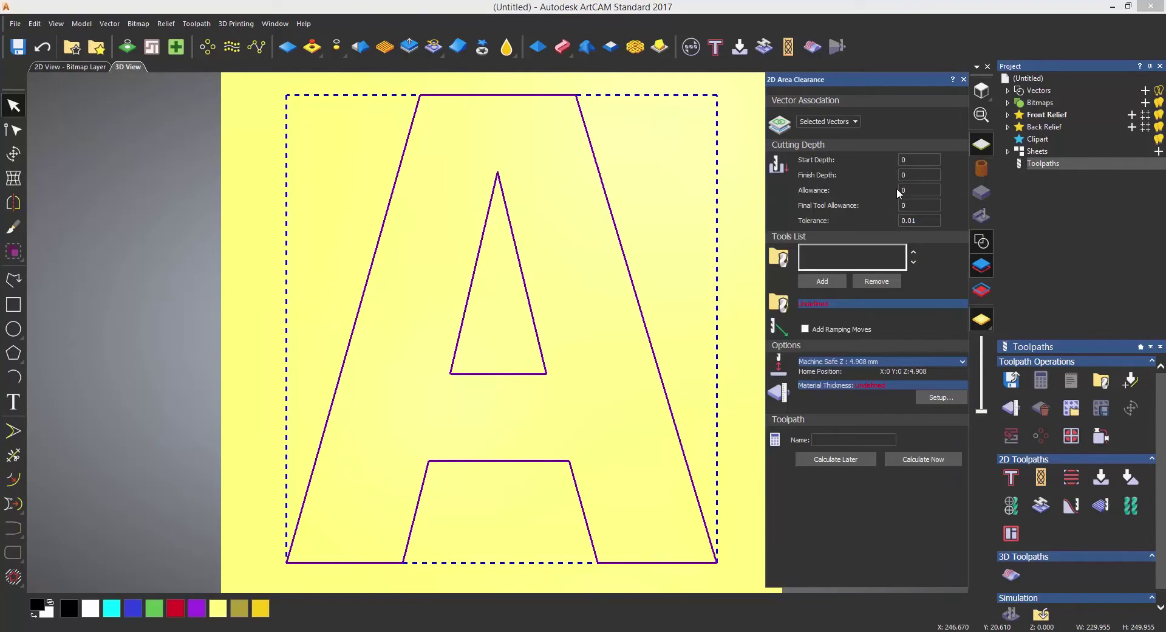
pyautogui.click(912, 174)
pyautogui.click(908, 159)
pyautogui.click(907, 174)
pyautogui.doubleClick(906, 175)
pyautogui.click(904, 190)
# Add End Mill 12 mm from the Tool Database to the tools list
pyautogui.click(832, 283)
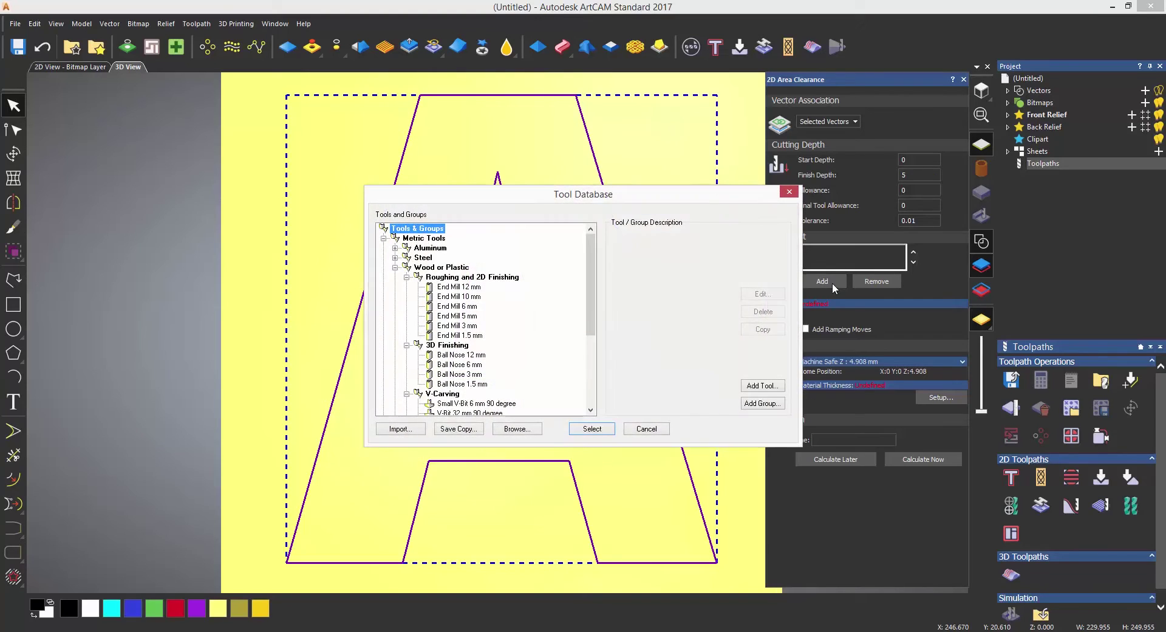
pyautogui.click(458, 287)
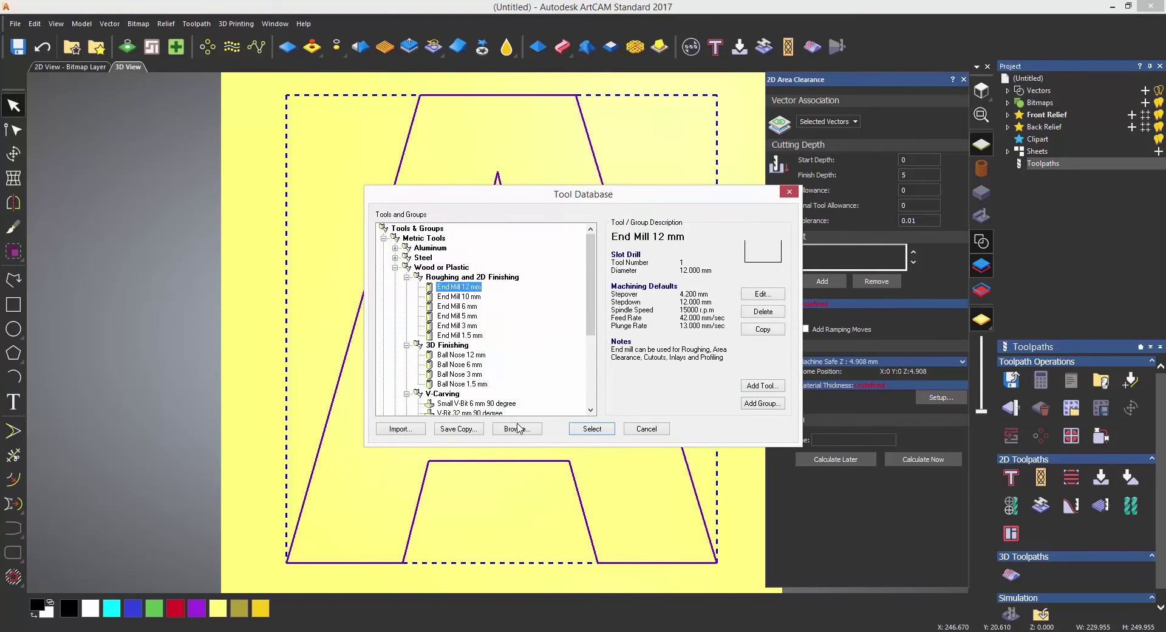
pyautogui.click(588, 428)
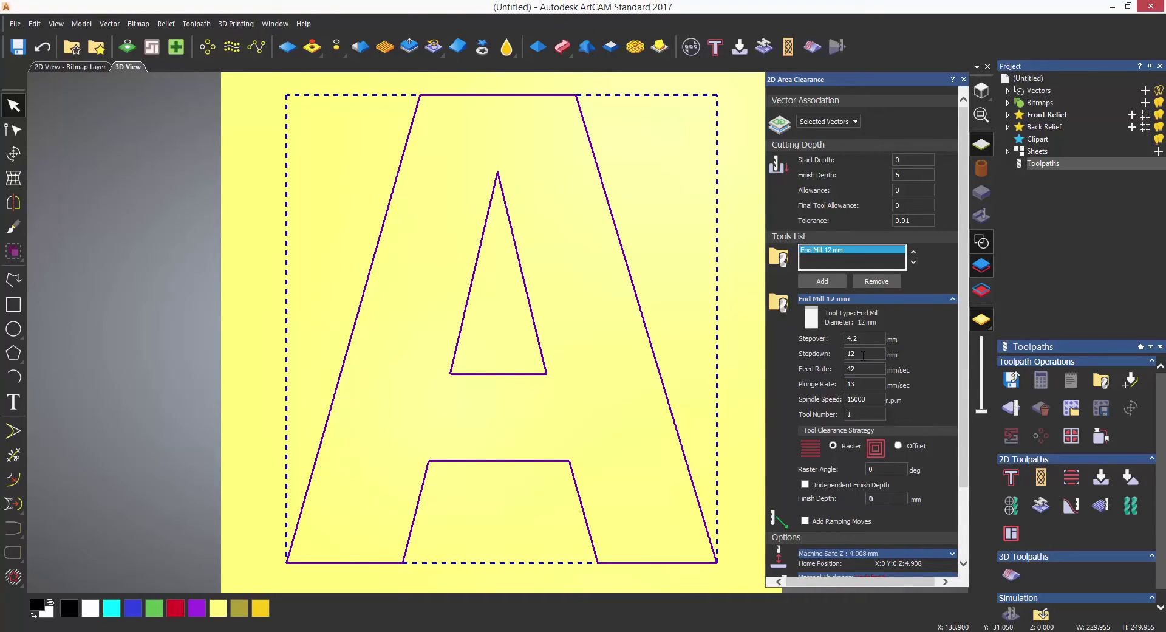
# Give the 12 mm end mill a 2.5 mm stepdown and the Offset clearance strategy
pyautogui.doubleClick(861, 353)
pyautogui.write('2.5')
pyautogui.moveTo(960, 434); pyautogui.dragTo(964, 505)
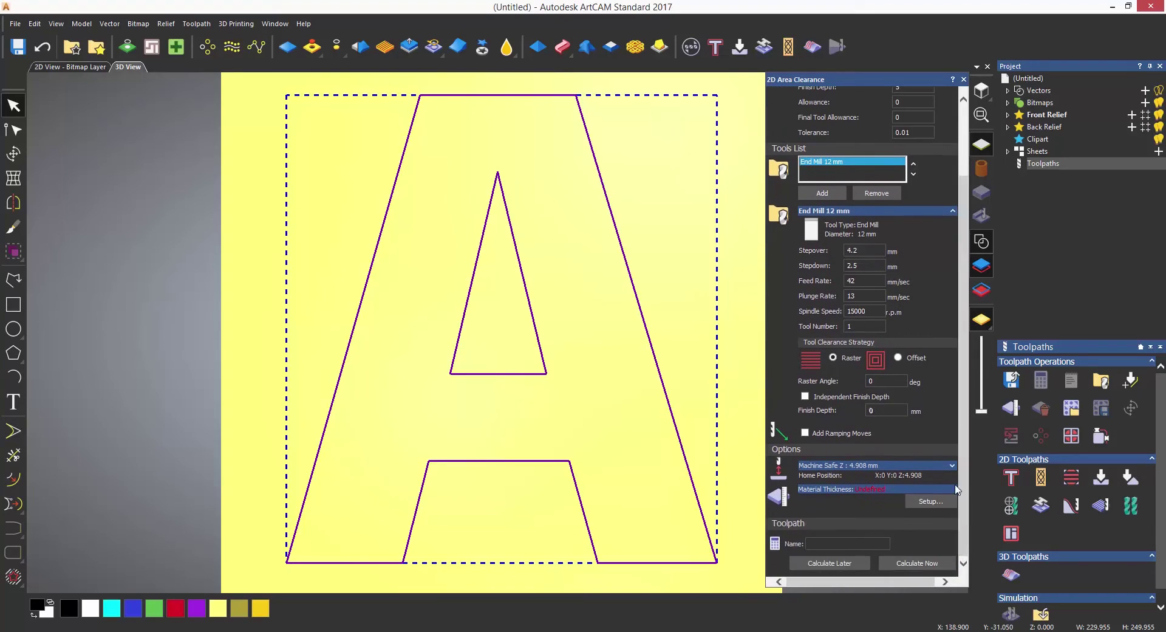
pyautogui.click(898, 357)
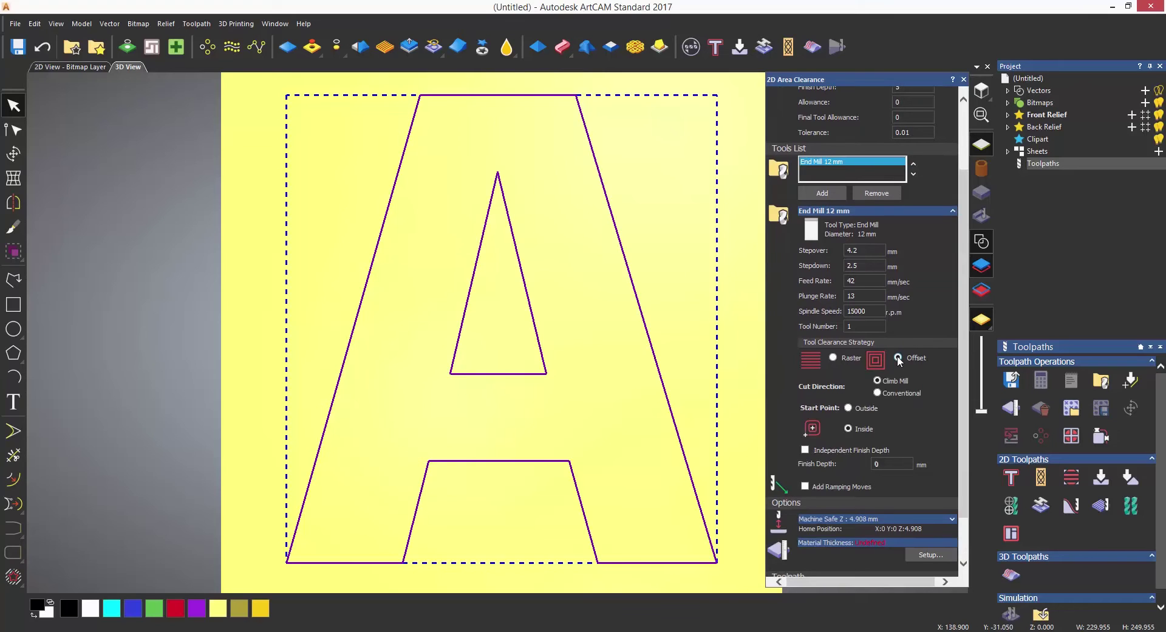
pyautogui.scroll(-3, 961, 419)
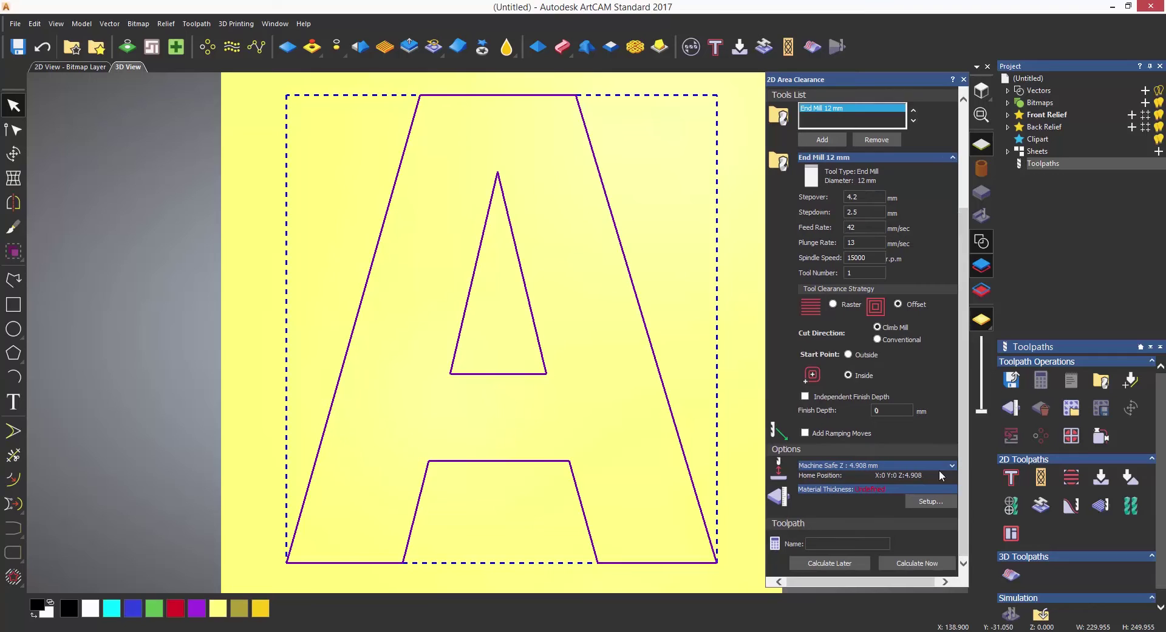
# Set the material thickness to 12 mm in Material Setup
pyautogui.click(930, 501)
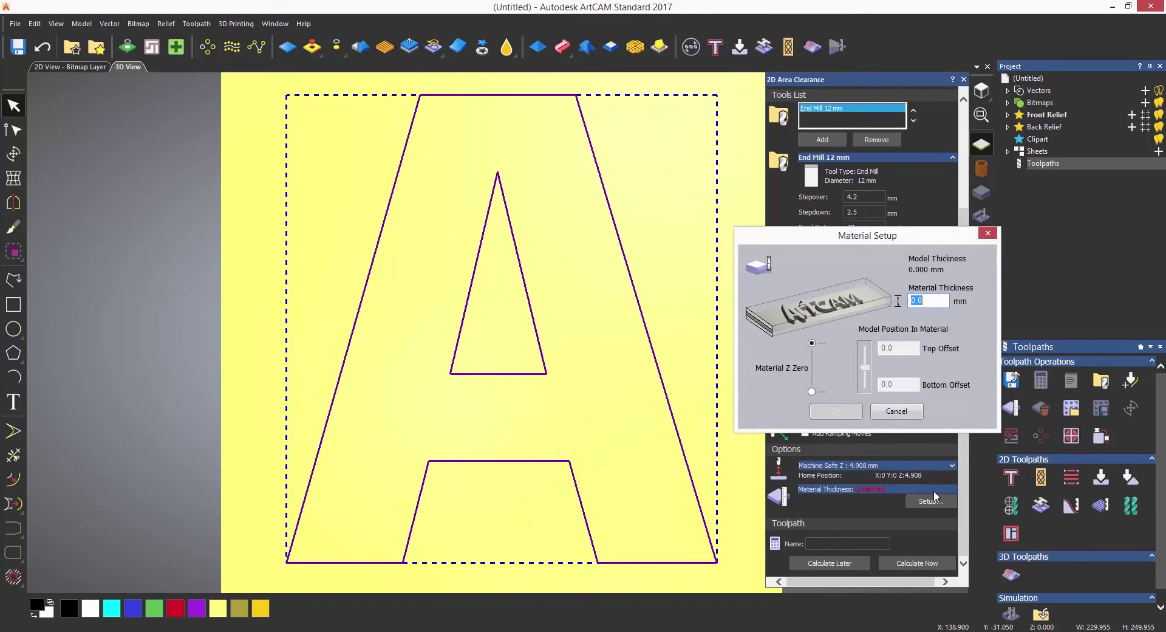
pyautogui.write('12')
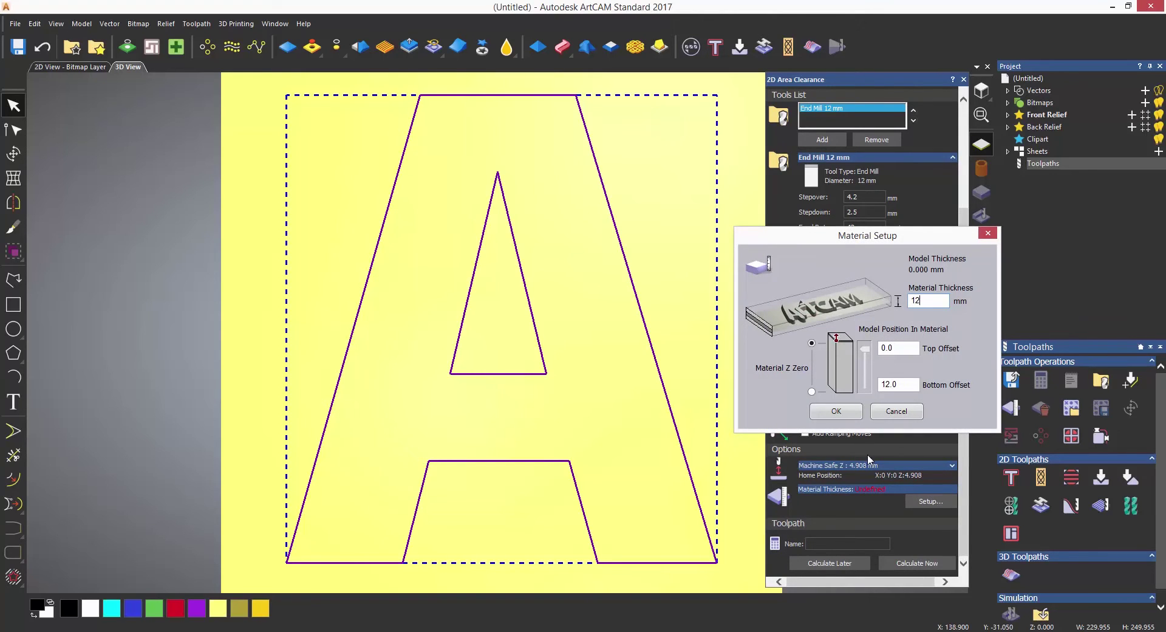
pyautogui.click(836, 411)
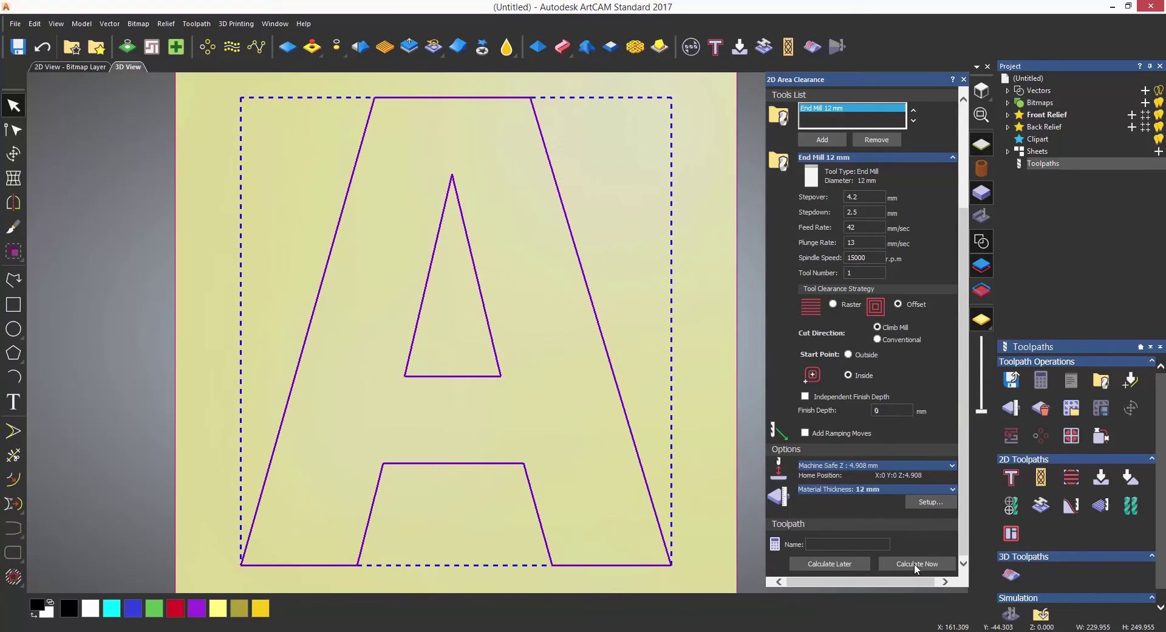
# Calculate the offset Area Clear toolpath and expand it in the Project tree
pyautogui.click(917, 564)
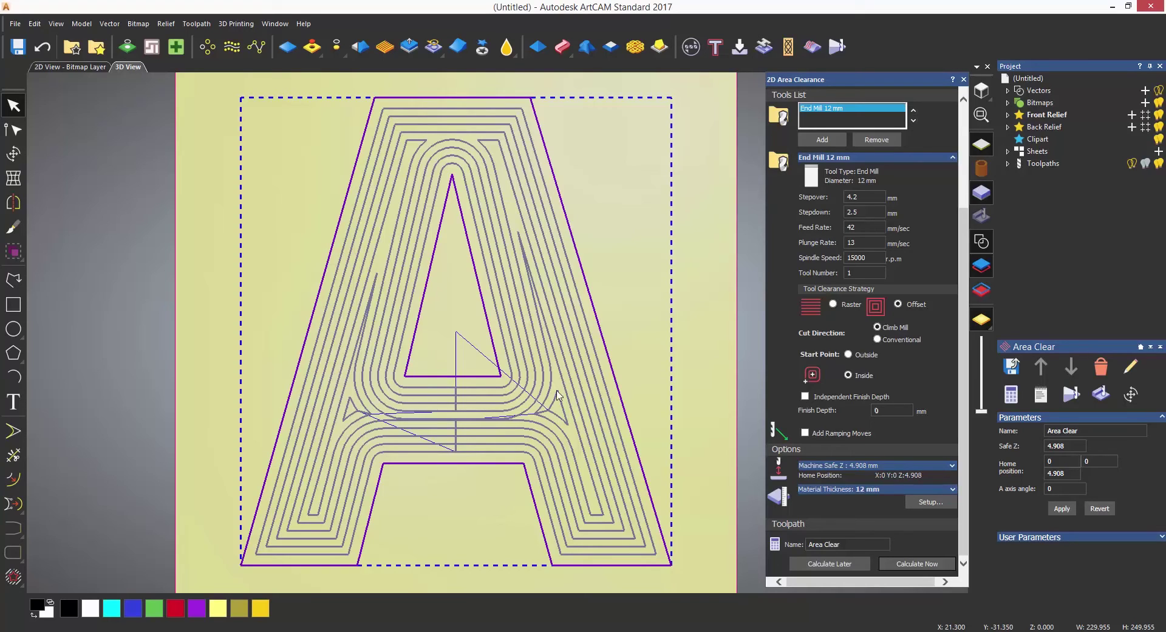
pyautogui.click(1008, 163)
# Simulate the Area Clear toolpath on the whole model and tilt the view to inspect the cut
pyautogui.rightClick(1048, 174)
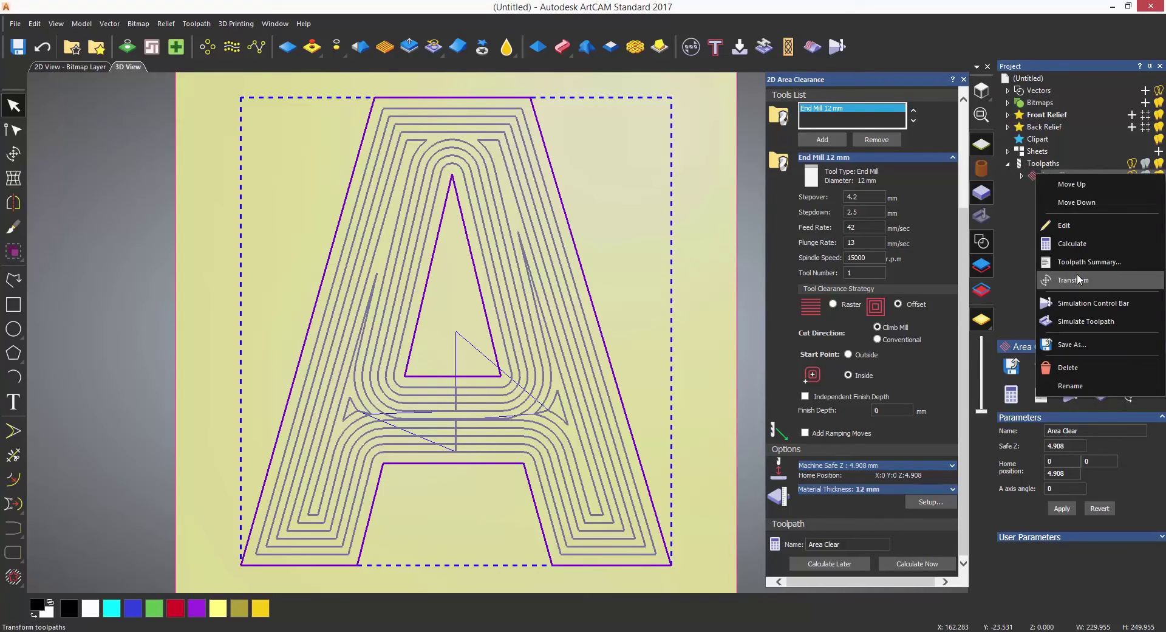
pyautogui.click(1081, 318)
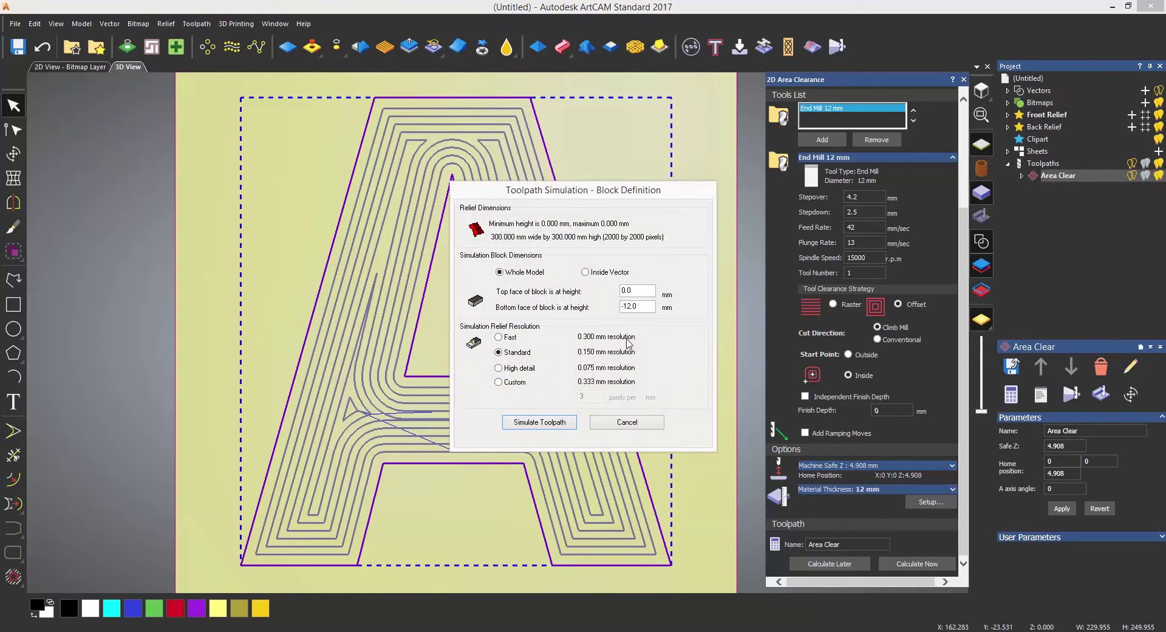
pyautogui.click(553, 426)
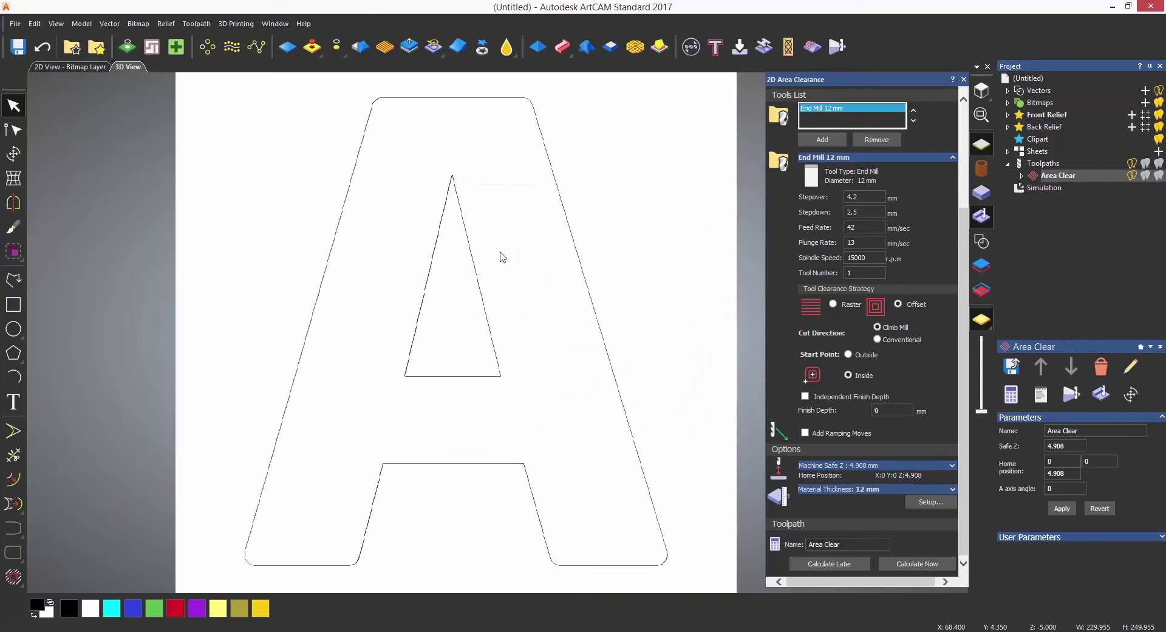
pyautogui.moveTo(503, 255); pyautogui.dragTo(604, 151)
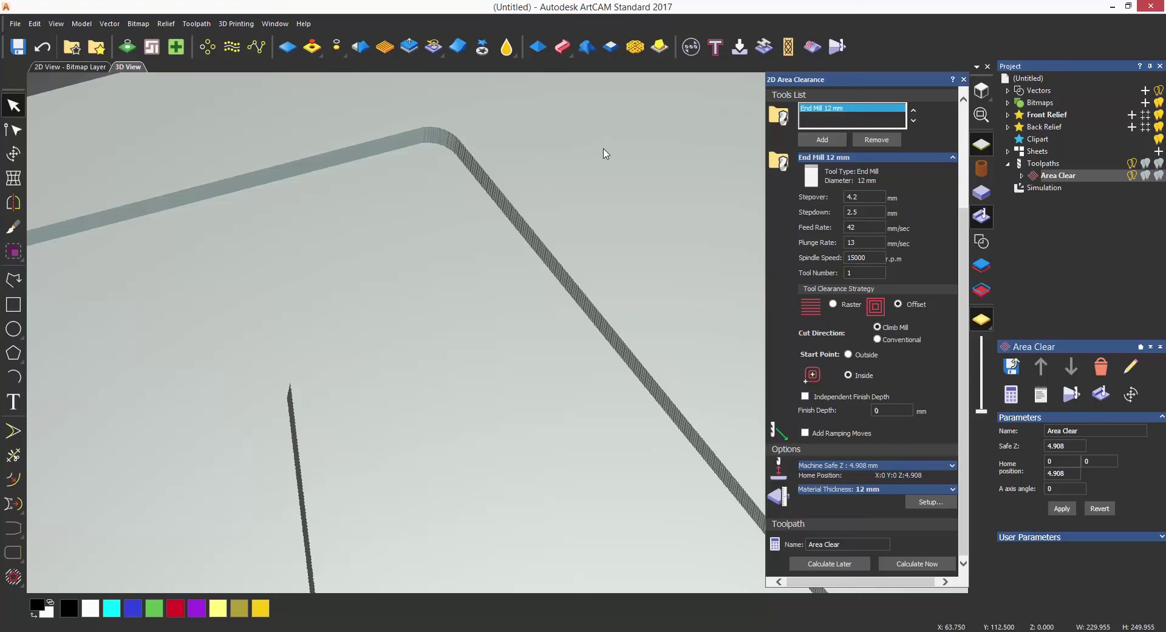
# Add End Mill 6 mm to the tools list with Offset clearance
pyautogui.scroll(5, 868, 246)
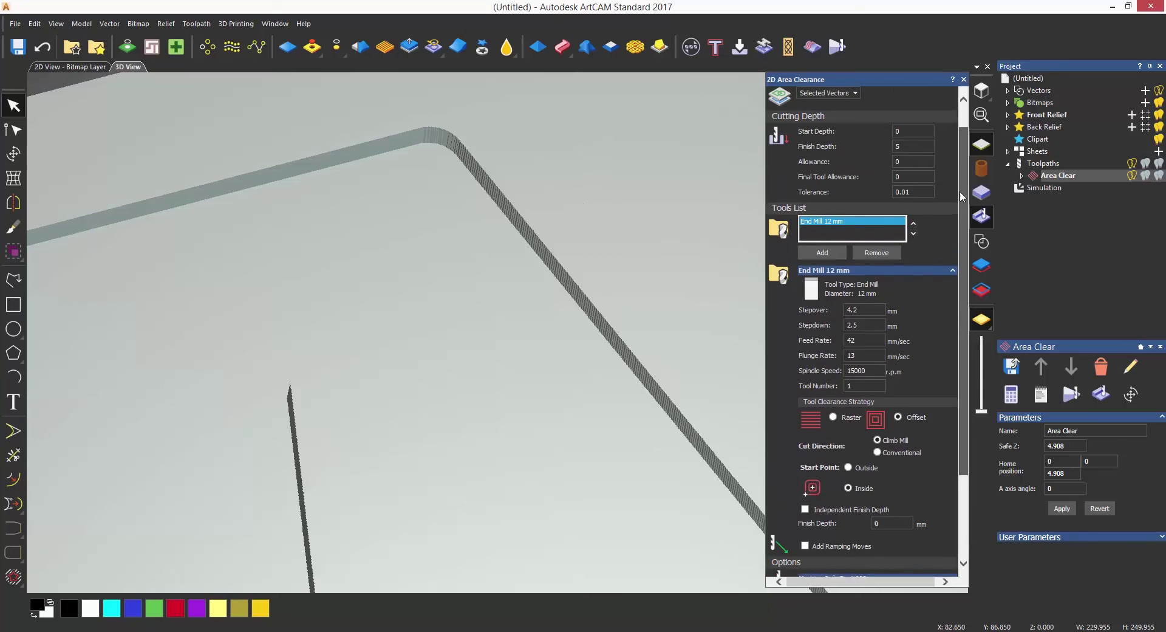
pyautogui.click(828, 282)
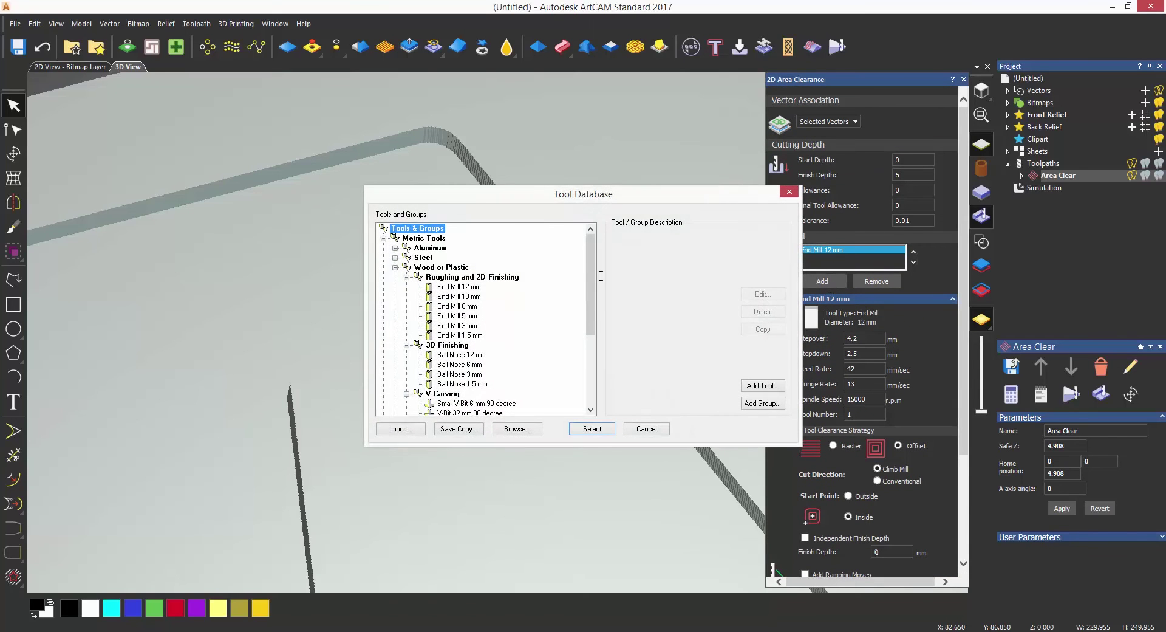
pyautogui.click(466, 306)
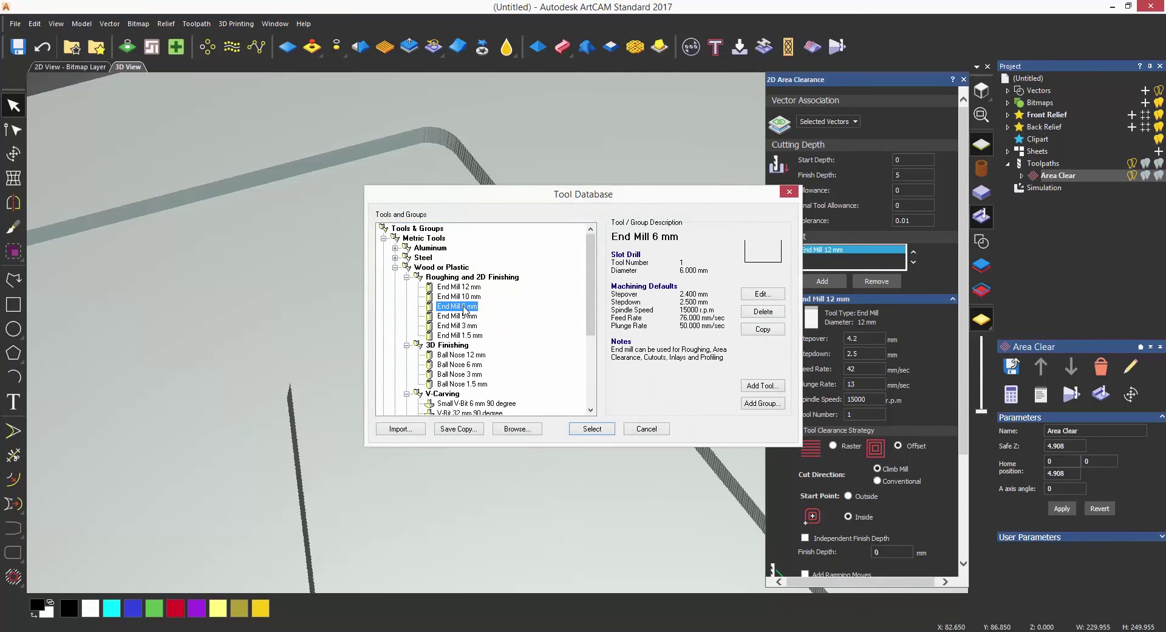
pyautogui.doubleClick(466, 307)
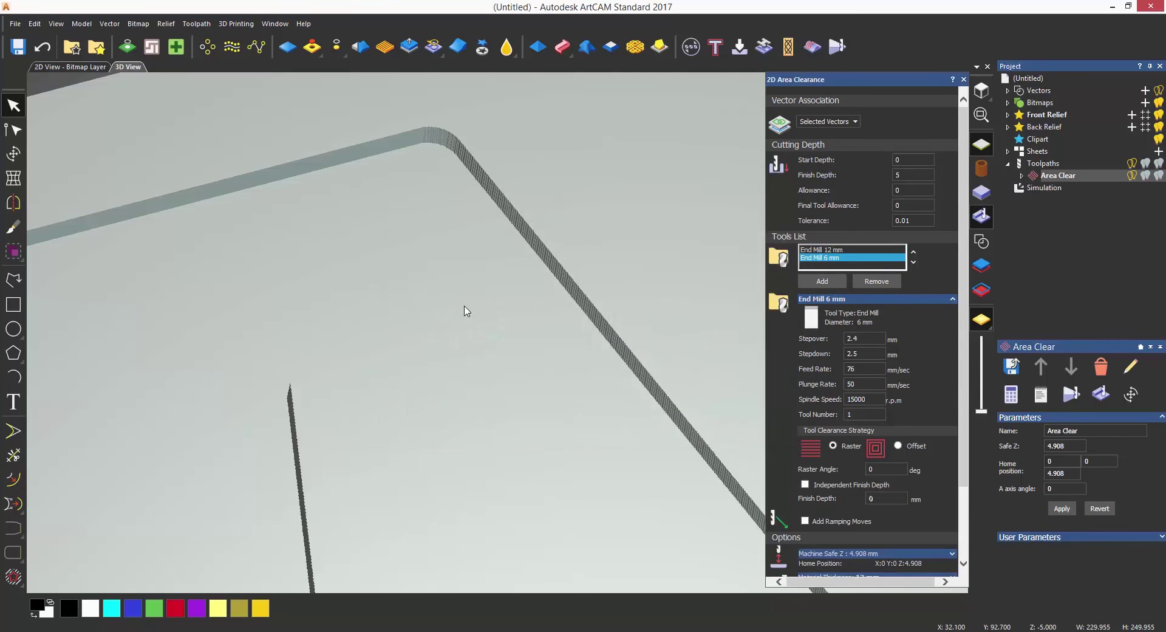
pyautogui.click(898, 446)
# Add End Mill 3 mm with Offset clearance and recalculate the Area Clear toolpath
pyautogui.click(818, 282)
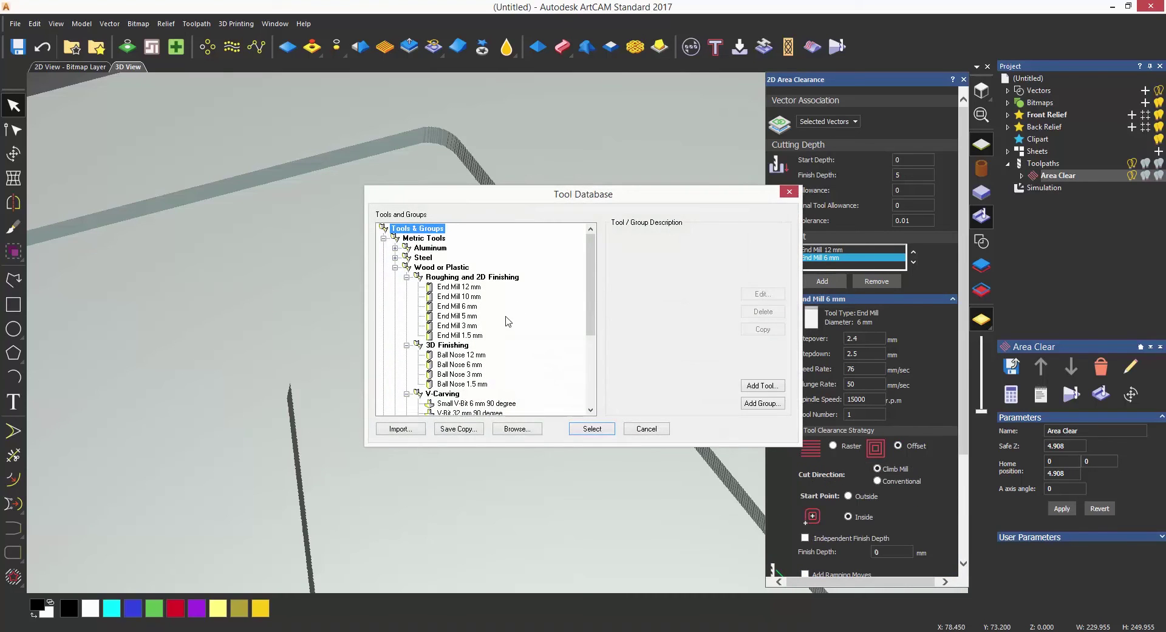
pyautogui.click(467, 325)
pyautogui.doubleClick(467, 326)
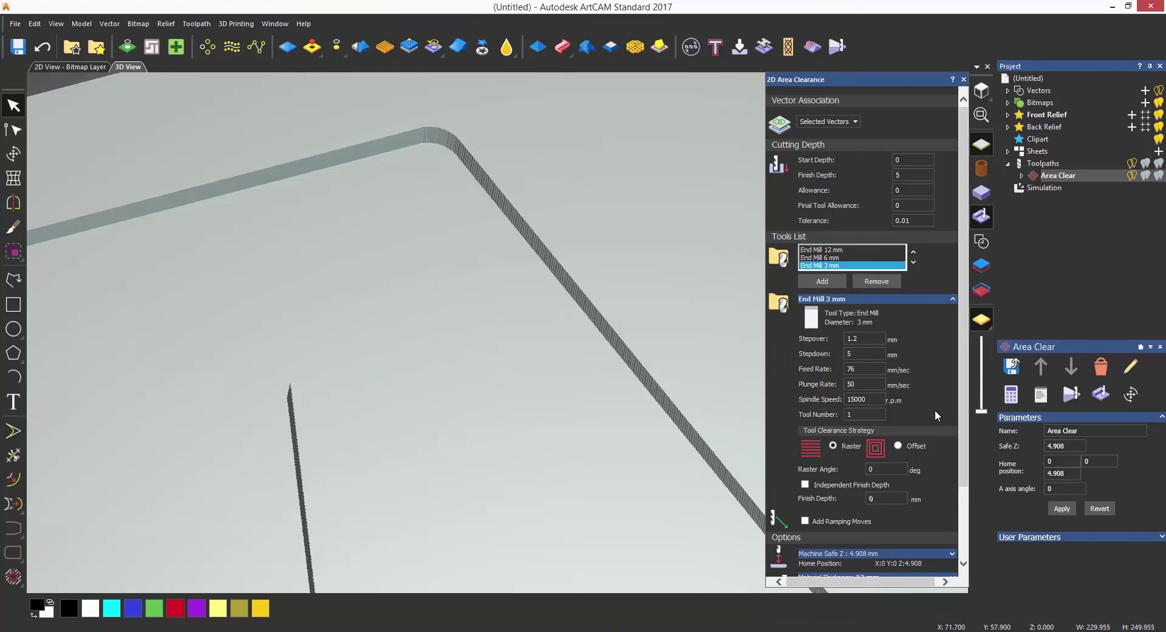
pyautogui.click(899, 446)
pyautogui.scroll(-5, 957, 468)
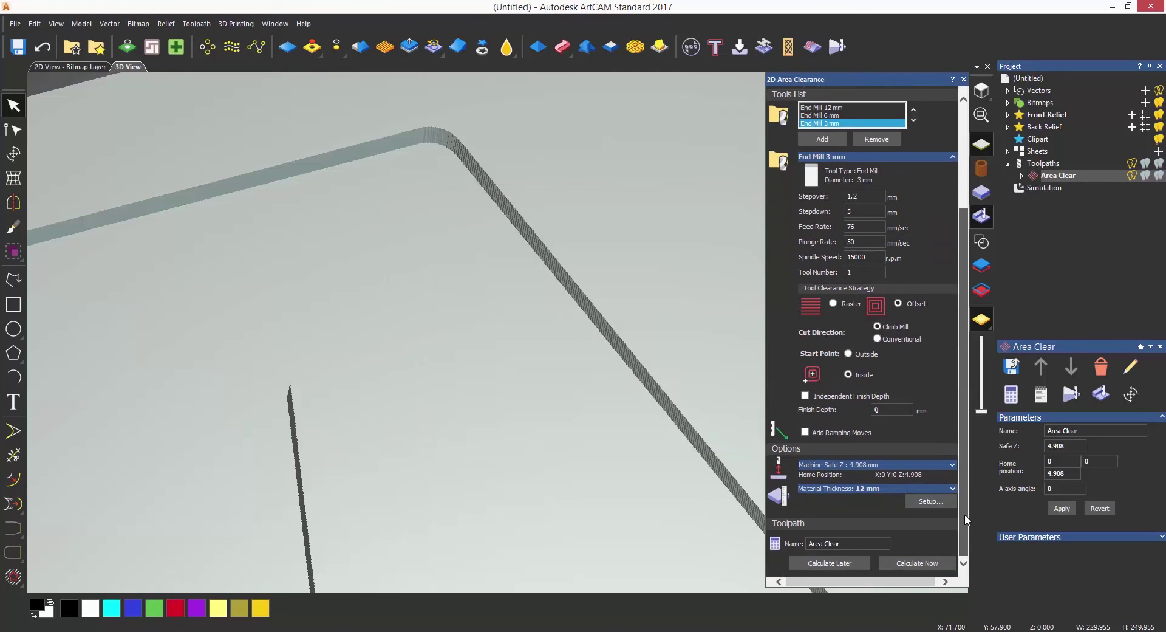
pyautogui.click(912, 563)
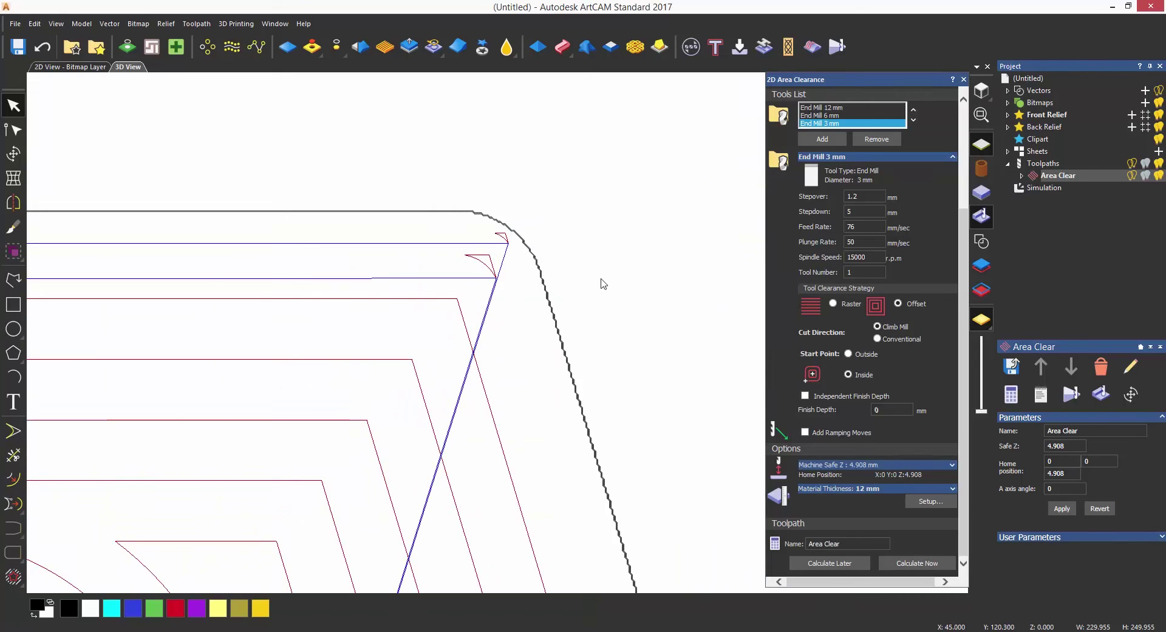
# Expand Area Clear and simulate the End Mill 6 mm and End Mill 3 mm passes
pyautogui.click(1022, 176)
pyautogui.rightClick(1081, 200)
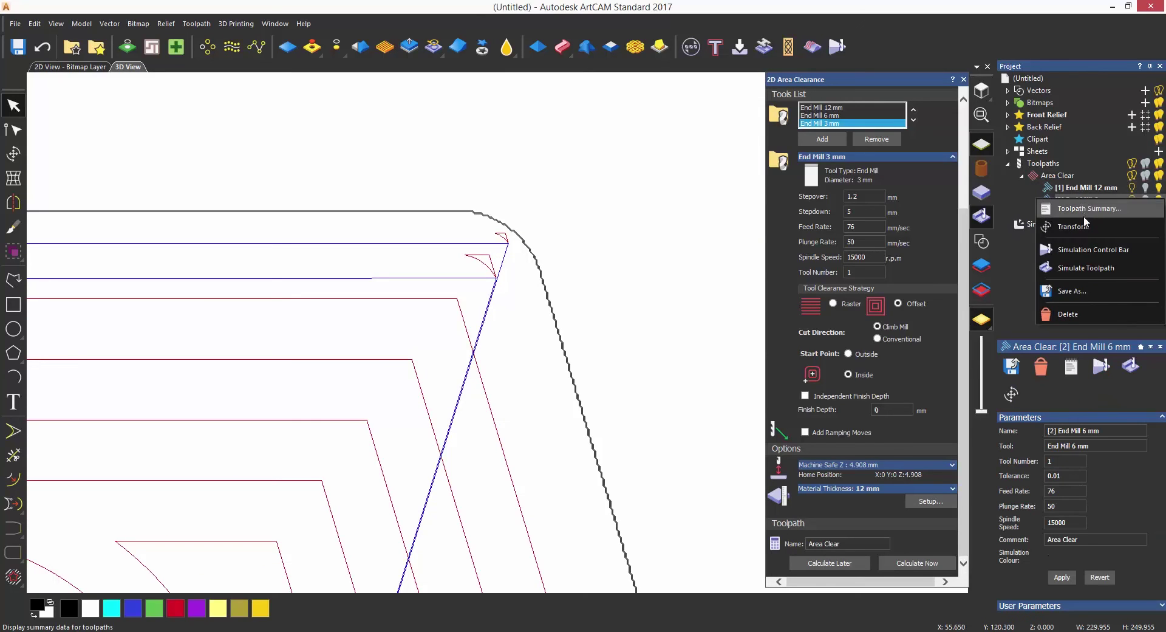
pyautogui.click(1093, 266)
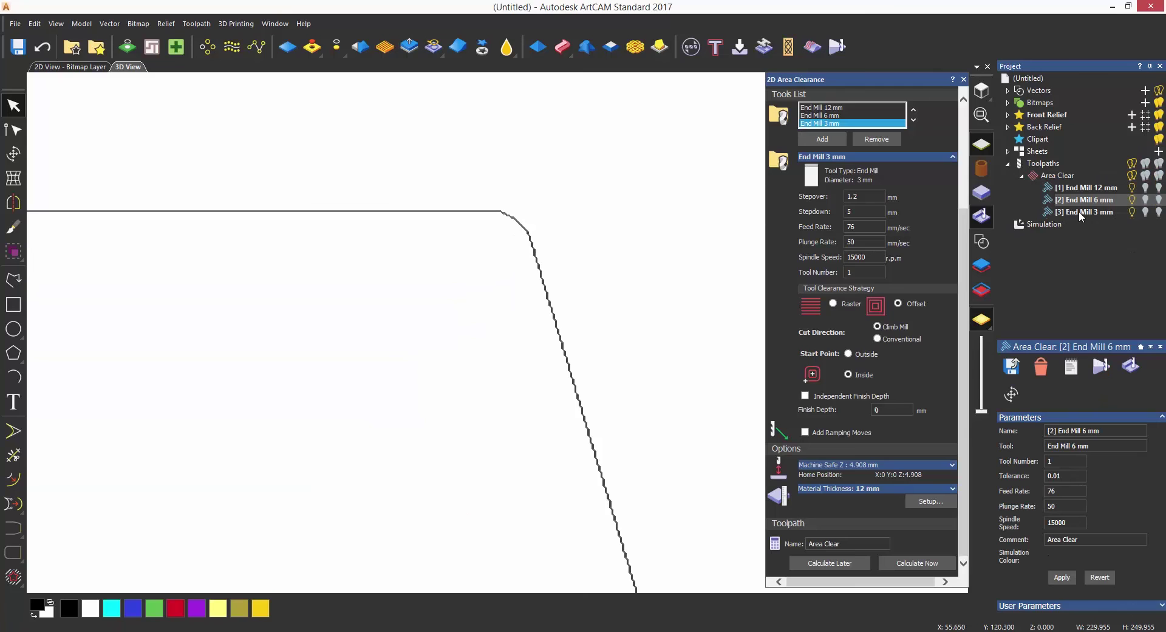
pyautogui.rightClick(1079, 210)
pyautogui.click(1086, 280)
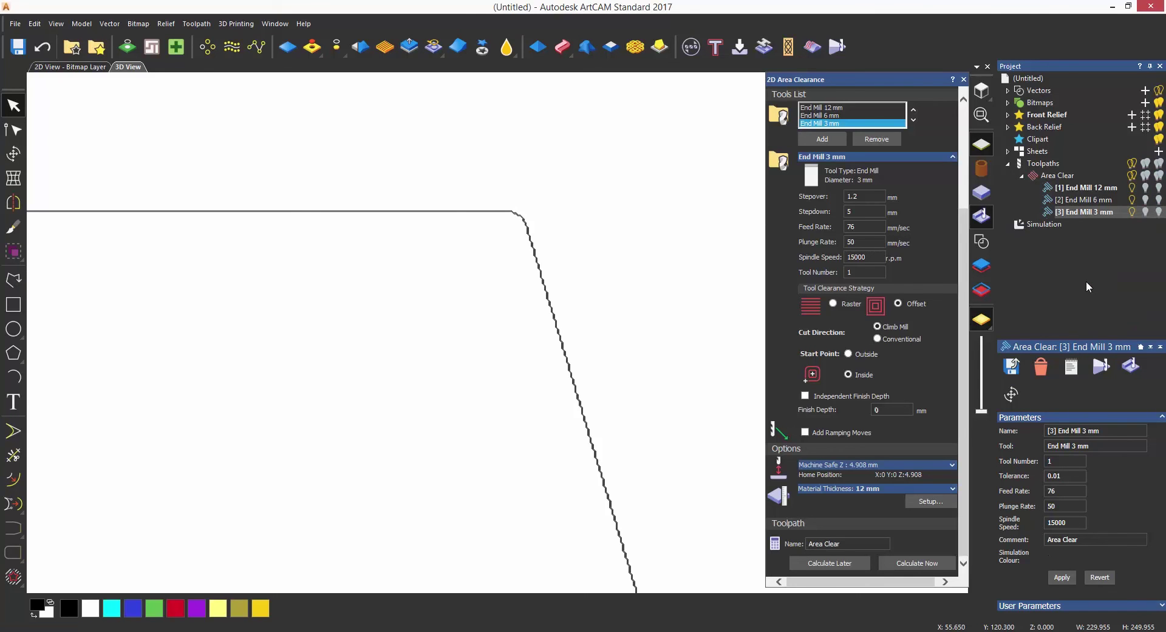
# Set the Final Tool Allowance to 0.2 and recalculate the Area Clear toolpath
pyautogui.click(823, 249)
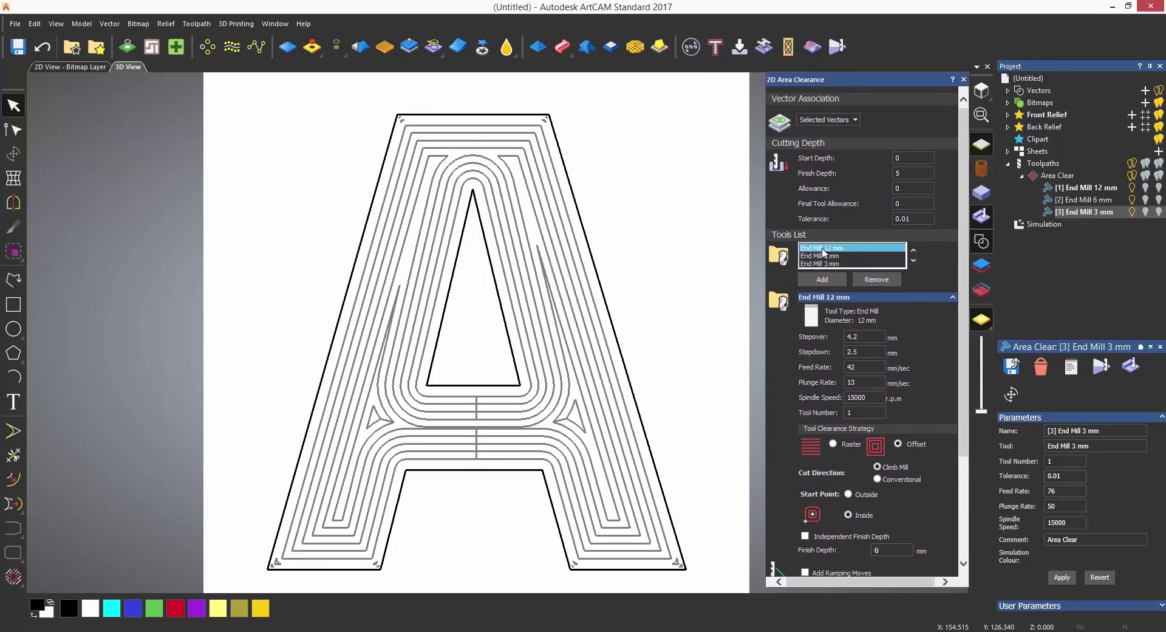
pyautogui.doubleClick(906, 202)
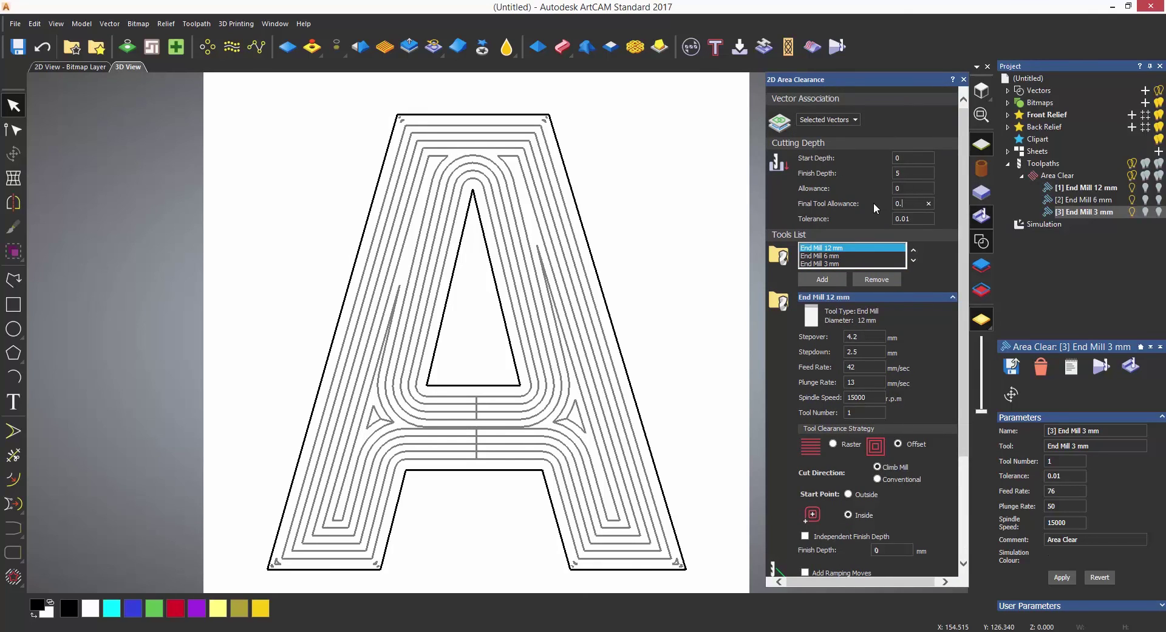
pyautogui.write('2')
pyautogui.press('Return')
pyautogui.moveTo(964, 260); pyautogui.dragTo(967, 407)
pyautogui.click(914, 563)
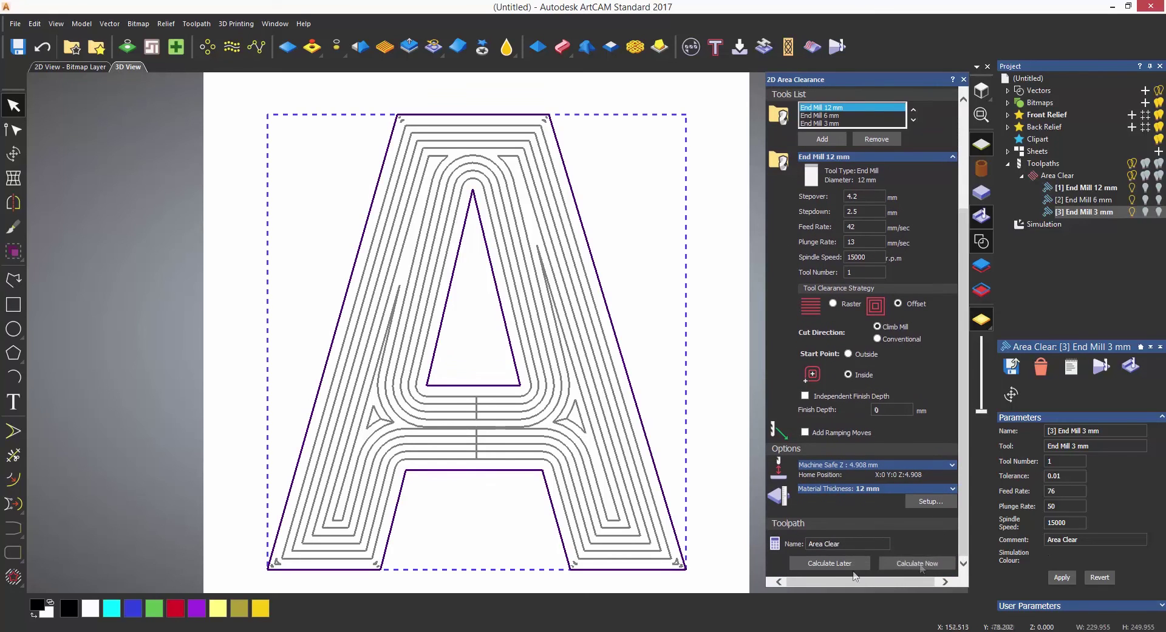
# Simulate the End Mill 12 mm toolpath pass on the defined block
pyautogui.click(1081, 188)
pyautogui.rightClick(1081, 188)
pyautogui.click(1084, 251)
pyautogui.click(539, 422)
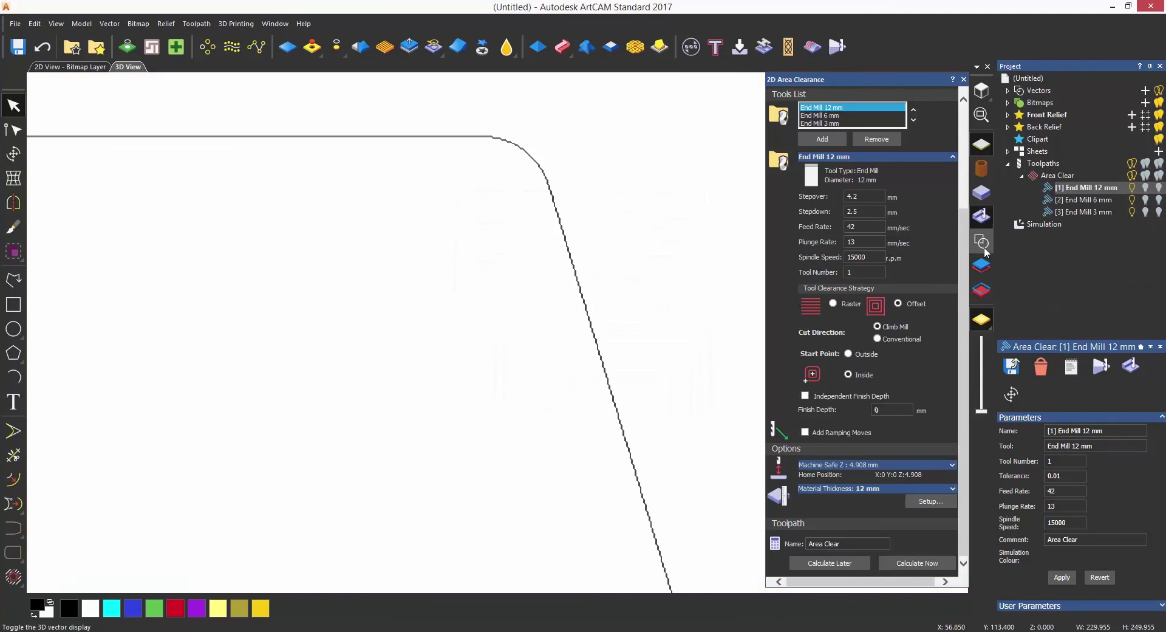